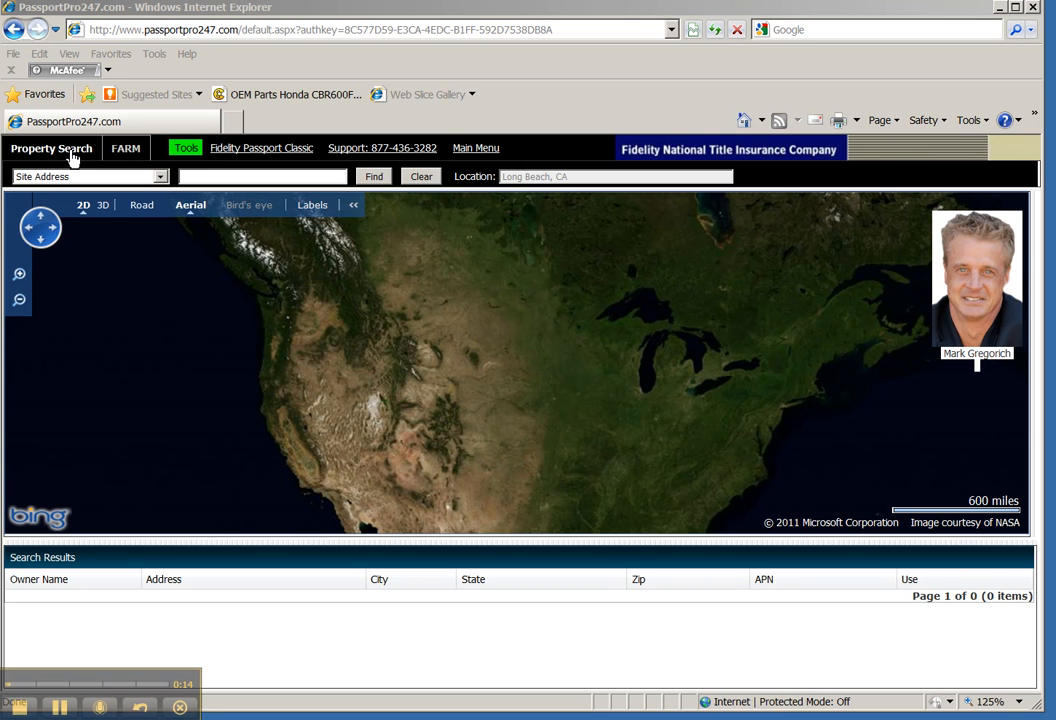
Step: On the FARM search, change the county from Los Angeles to Riverside, California
click(127, 151)
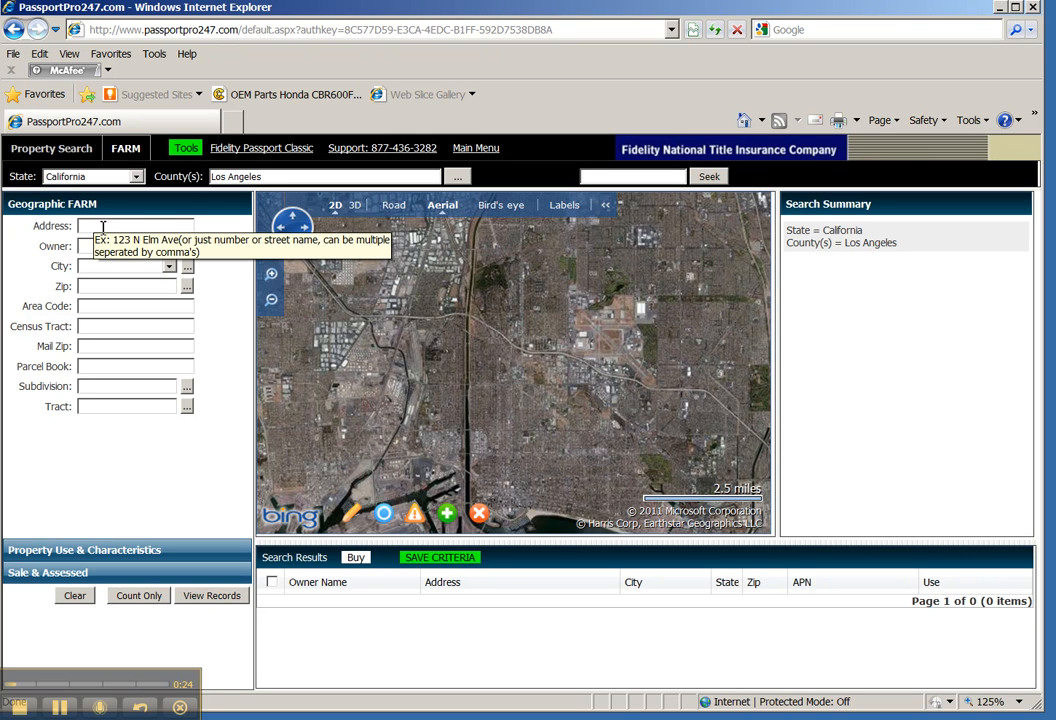
double_click(250, 177)
drag(228, 177, 190, 168)
text(Riv)
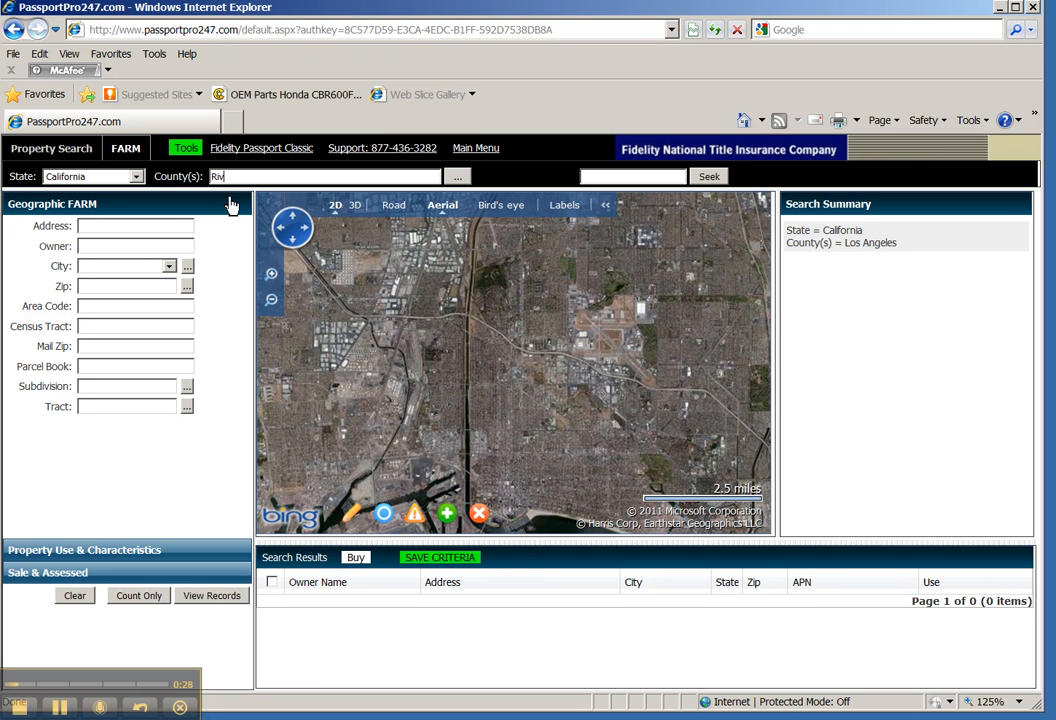
text(i)
key(BackSpace)
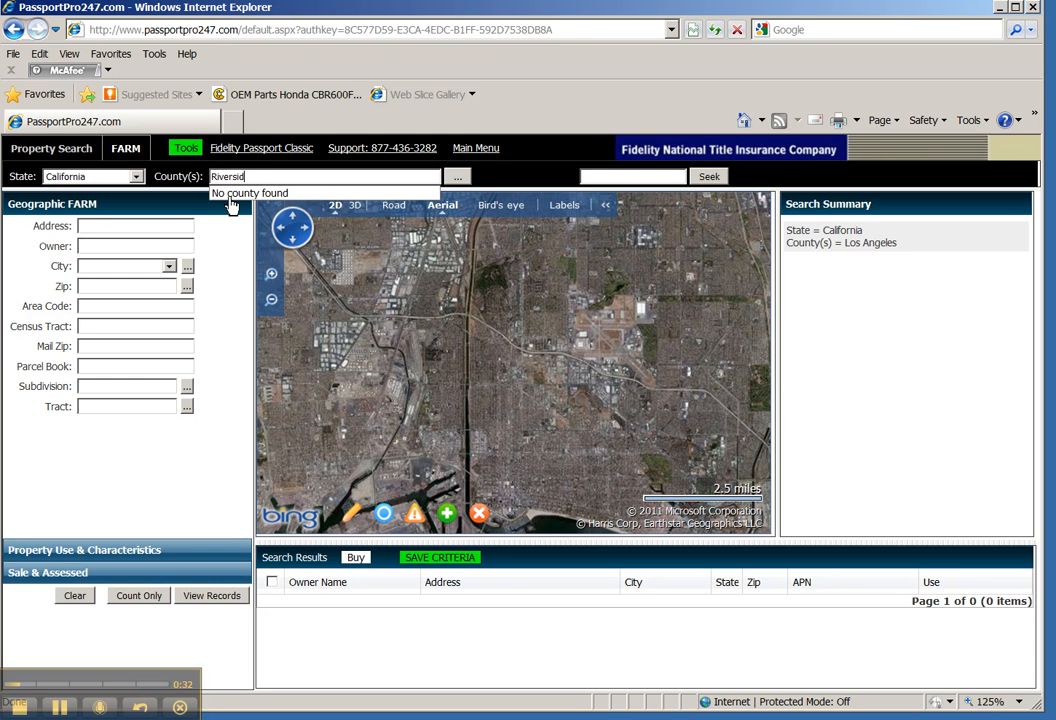
click(229, 199)
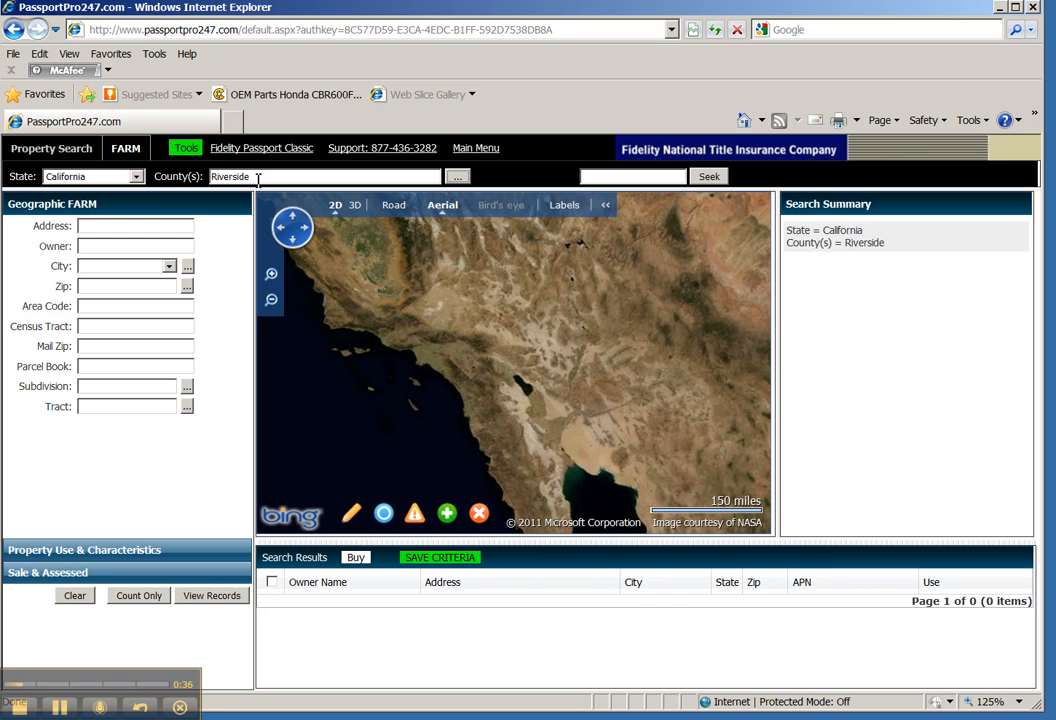
click(106, 226)
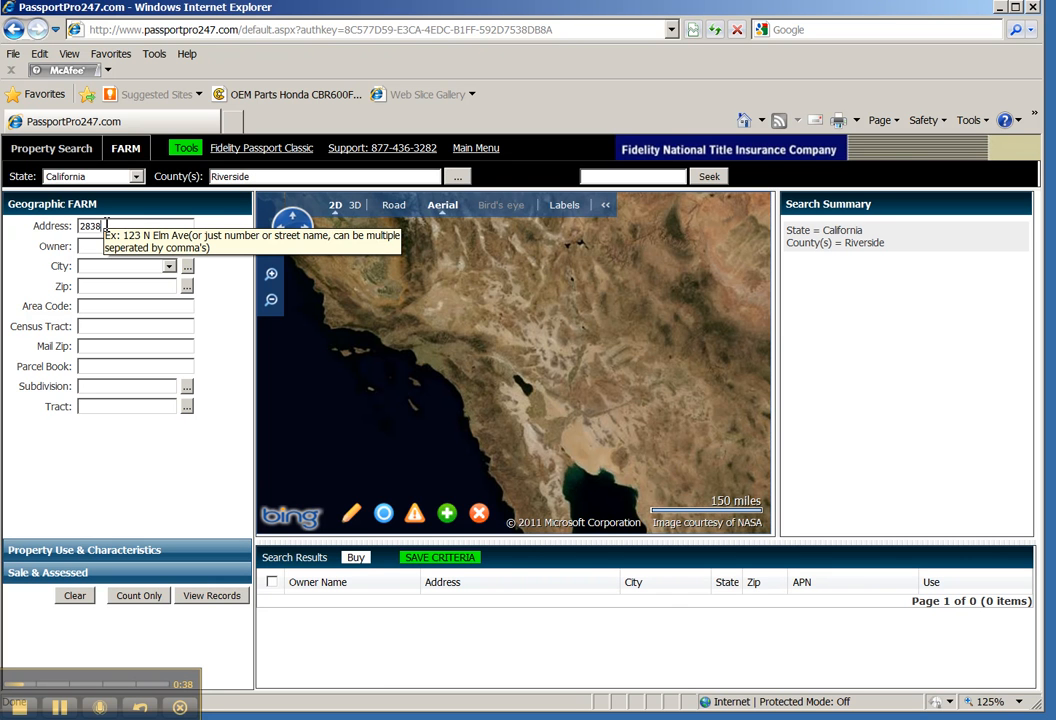
click(100, 266)
text(cor)
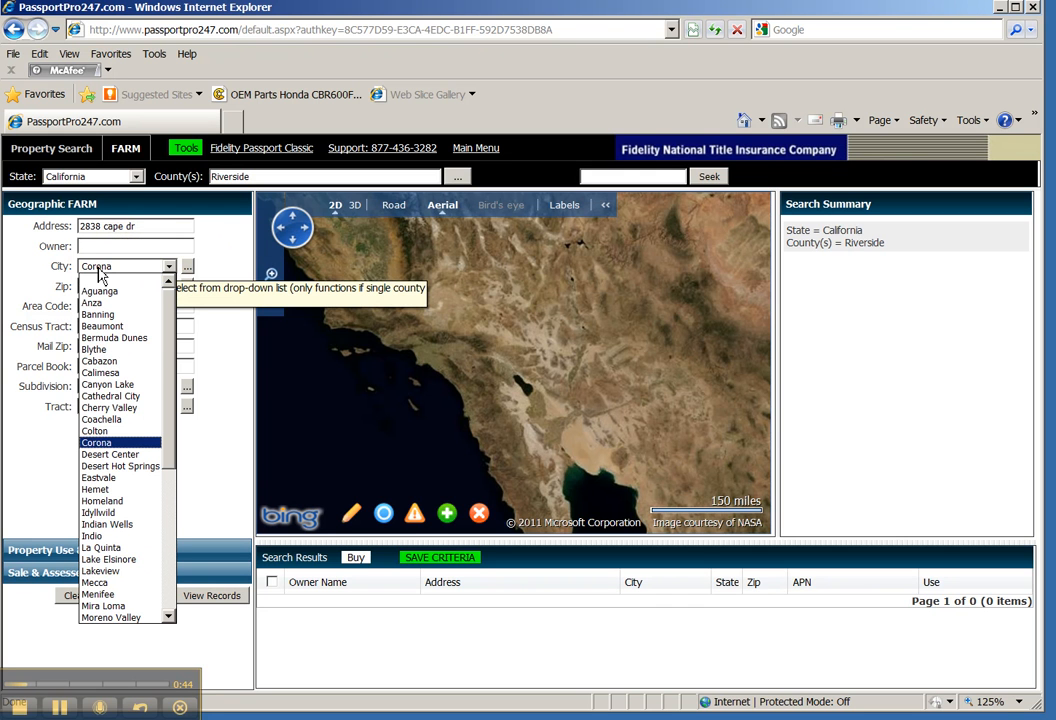
key(Return)
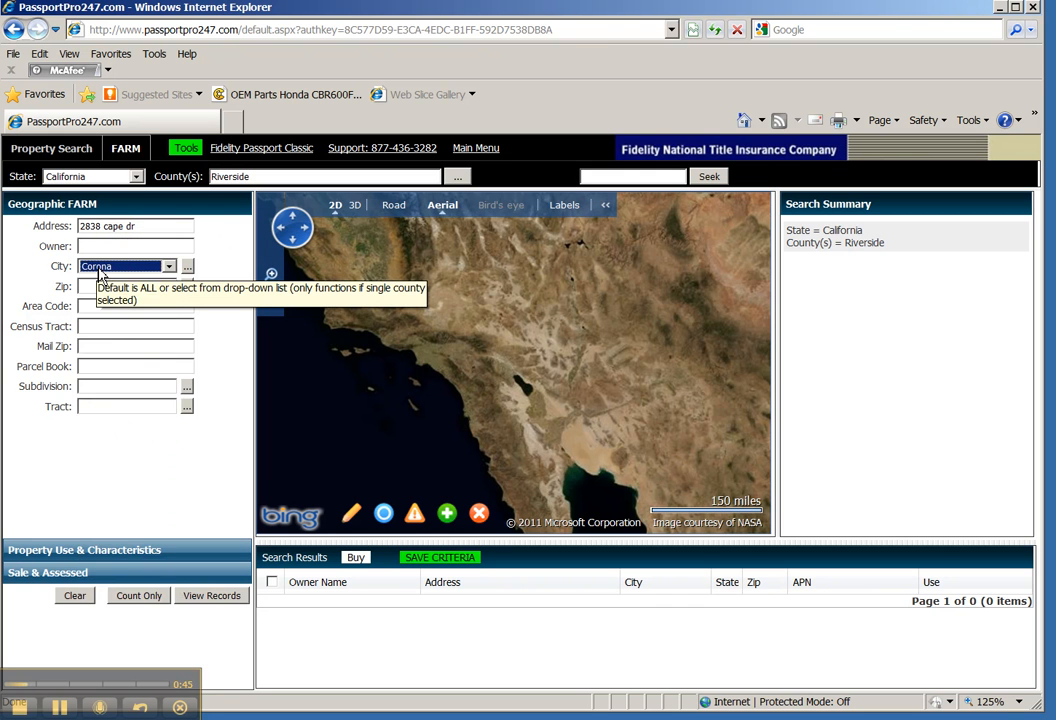
click(211, 596)
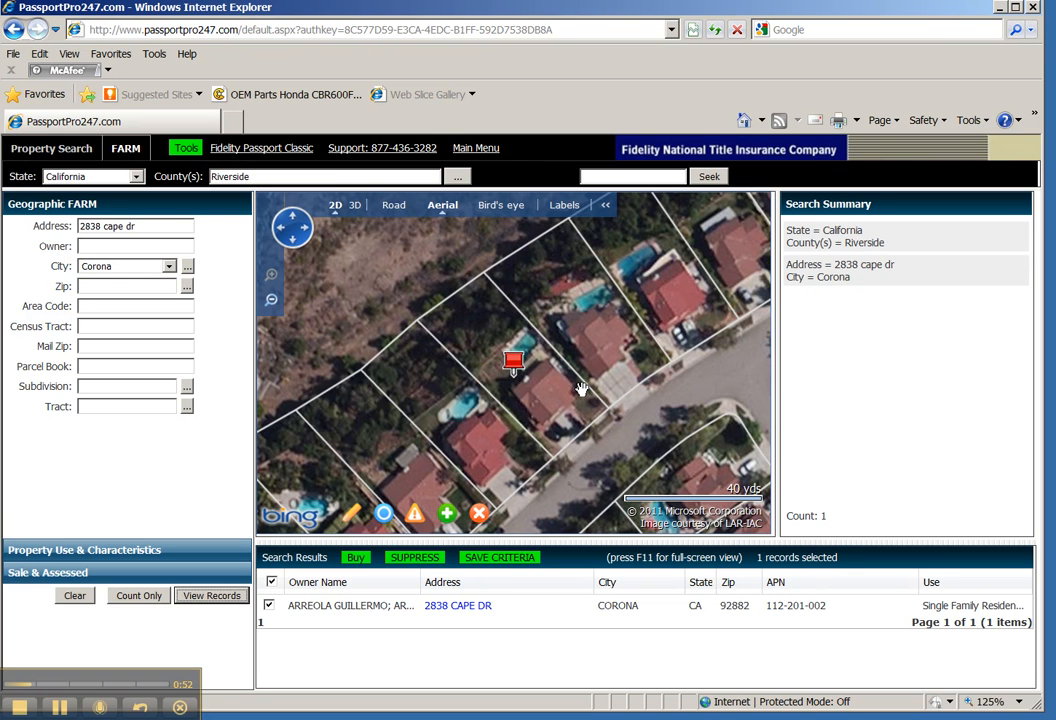
Step: Zoom out from the Cape Dr parcel and draw a closed polygon around its neighbourhood
click(271, 300)
click(272, 301)
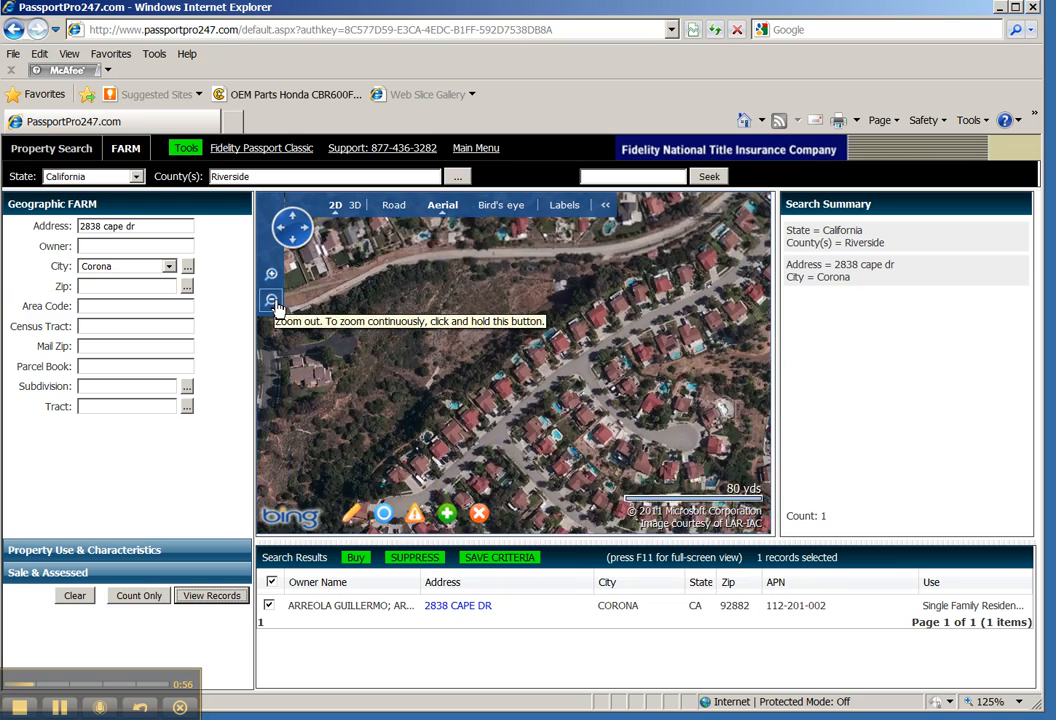
click(272, 301)
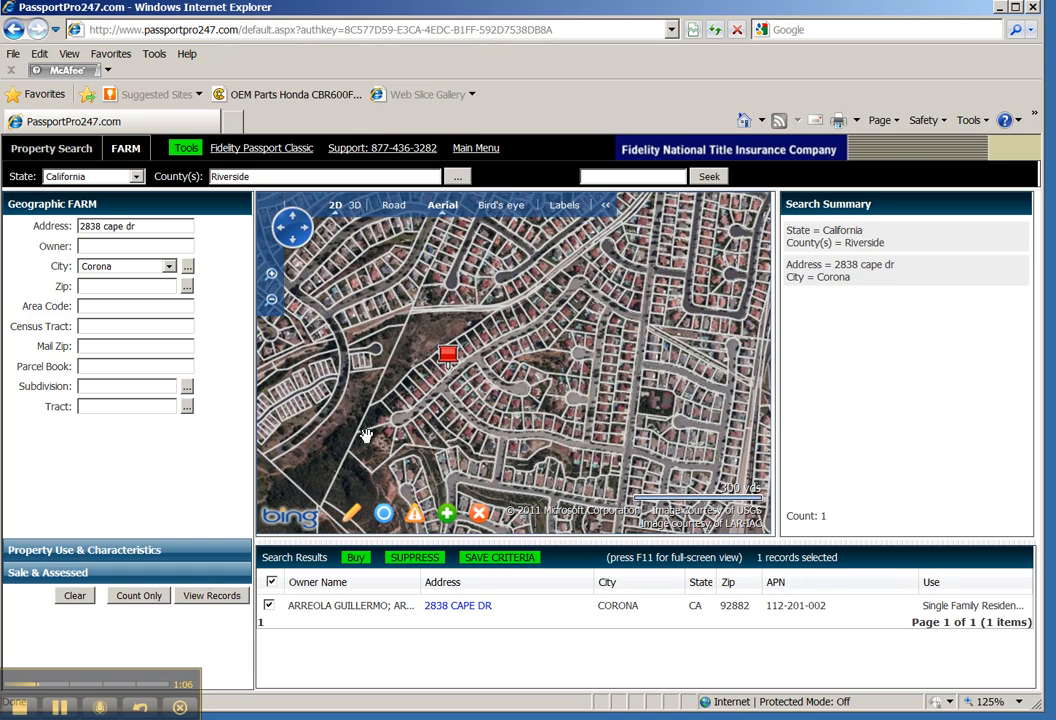
click(352, 514)
click(381, 418)
click(648, 210)
click(615, 494)
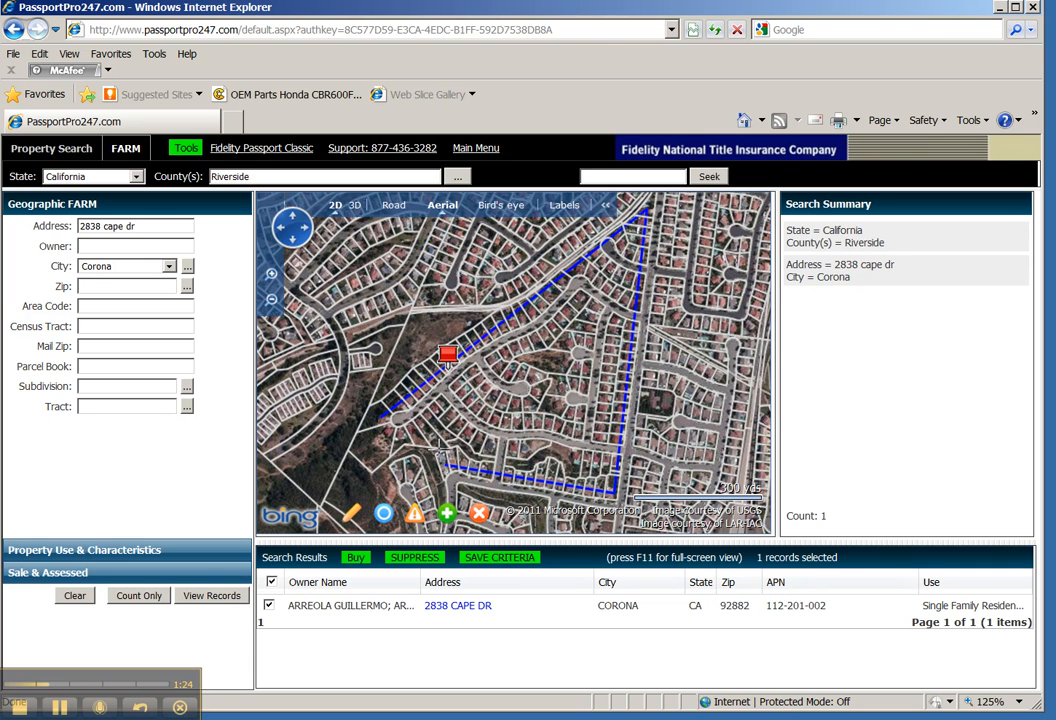
click(428, 430)
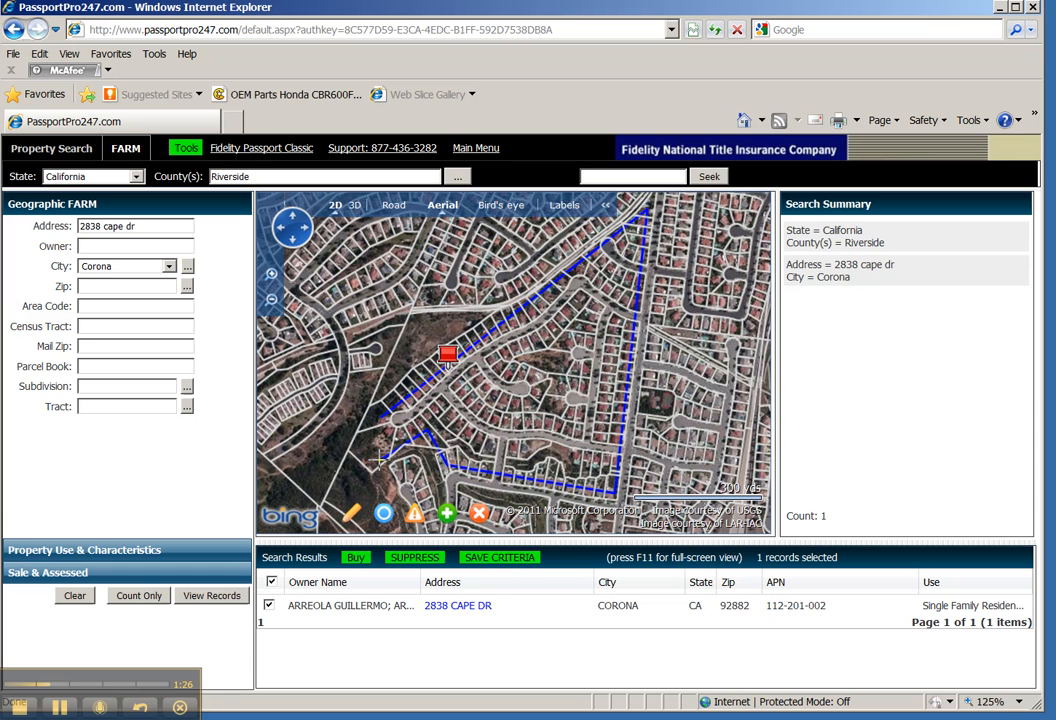
click(380, 460)
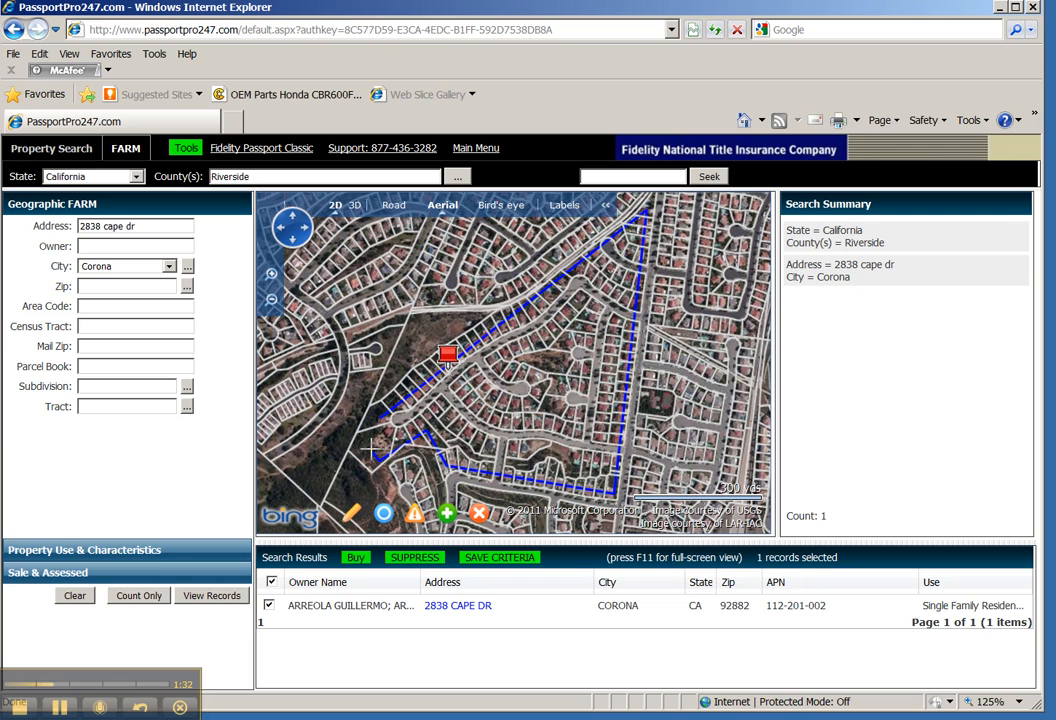
double_click(373, 447)
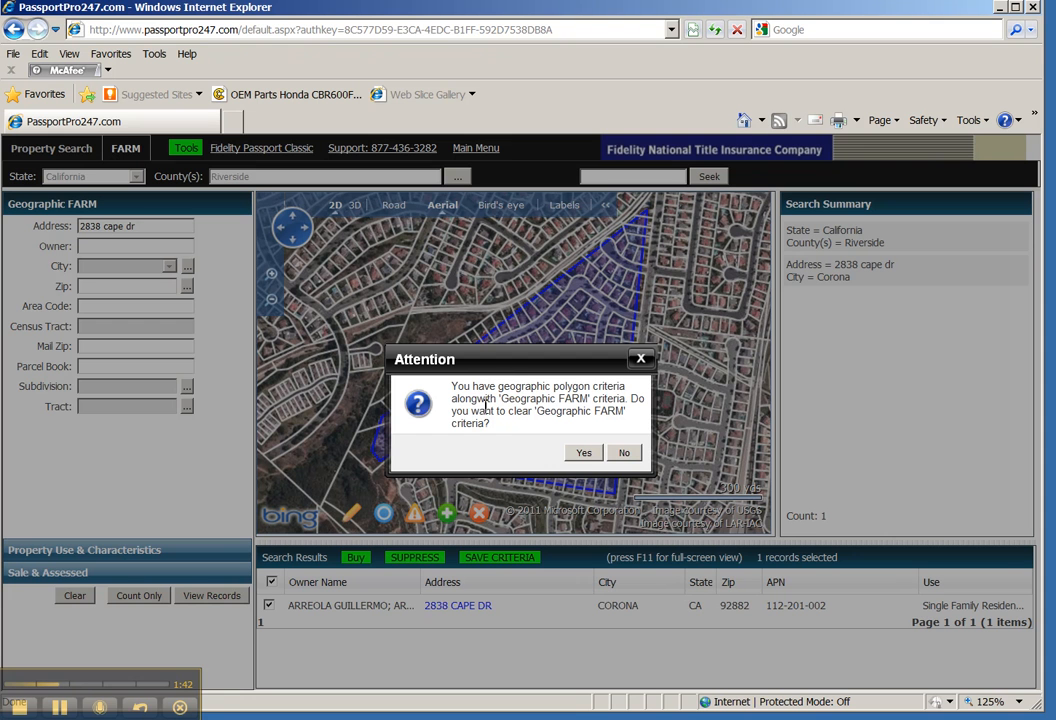
Step: Clear the address criteria, keep the polygon, restrict Property Type to SFR and count matches
click(584, 453)
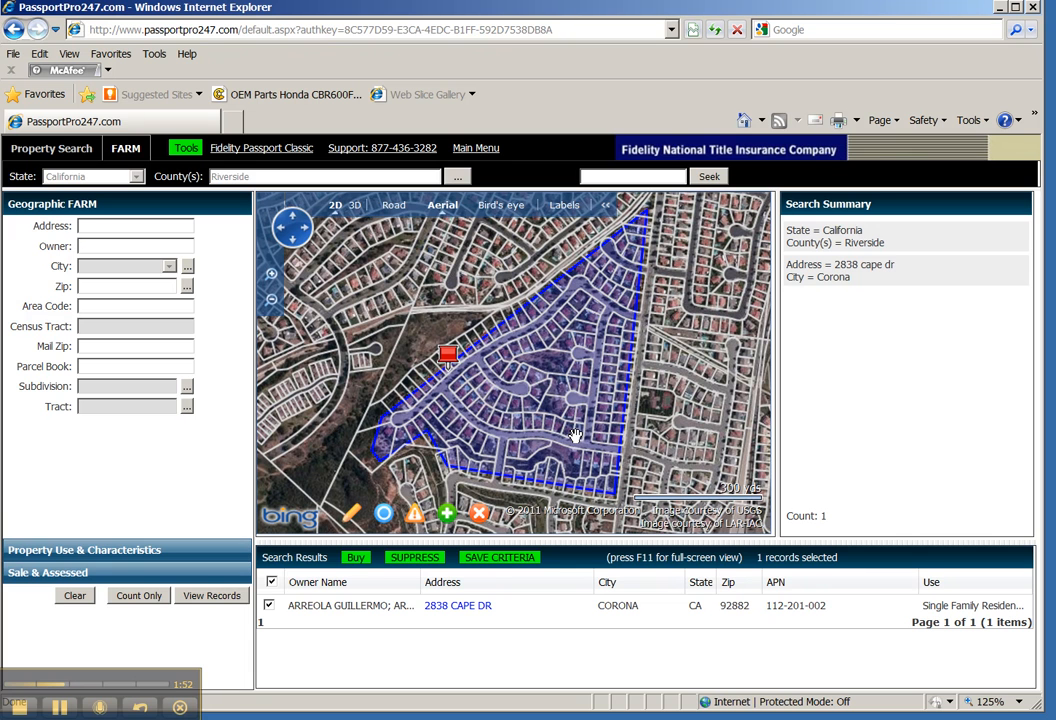
click(99, 549)
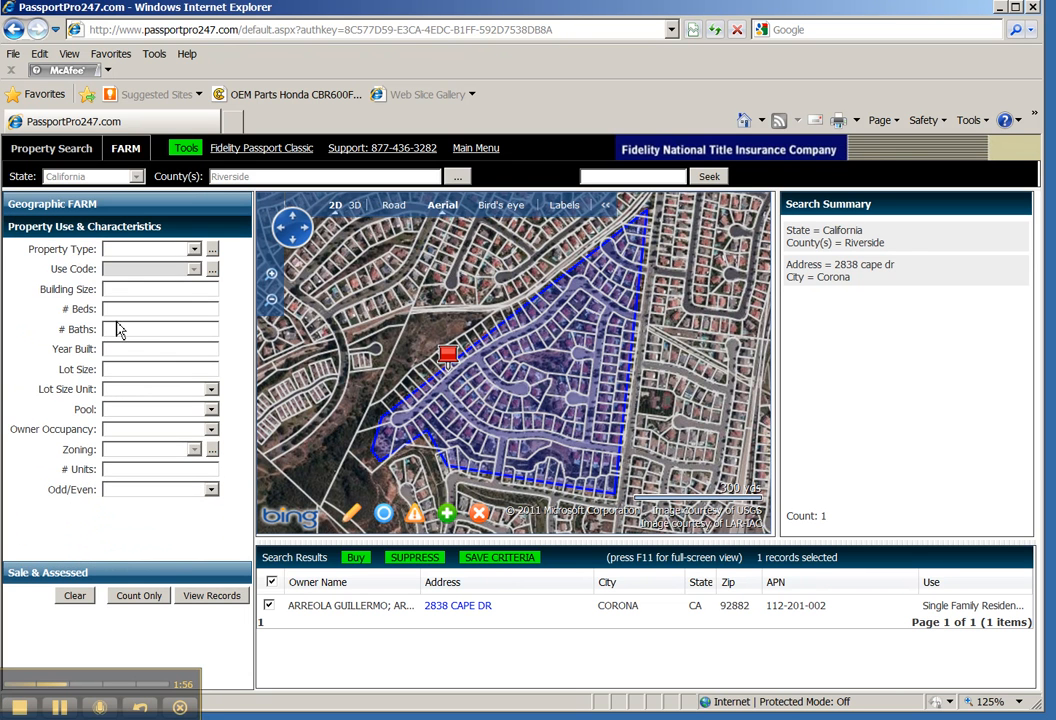
click(168, 250)
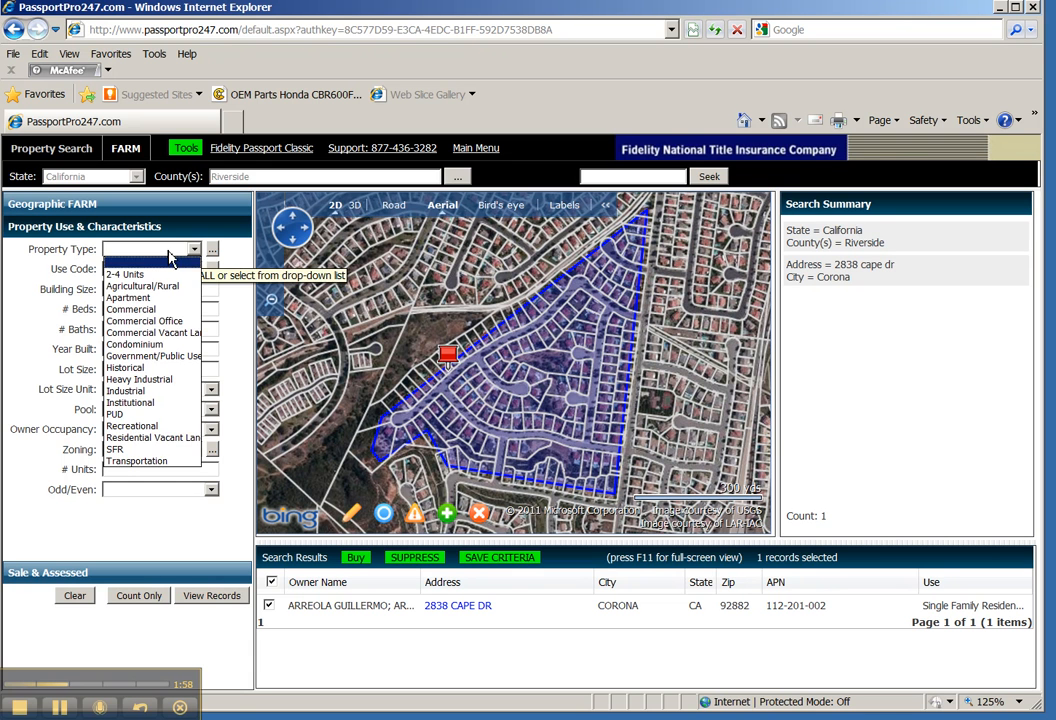
click(122, 452)
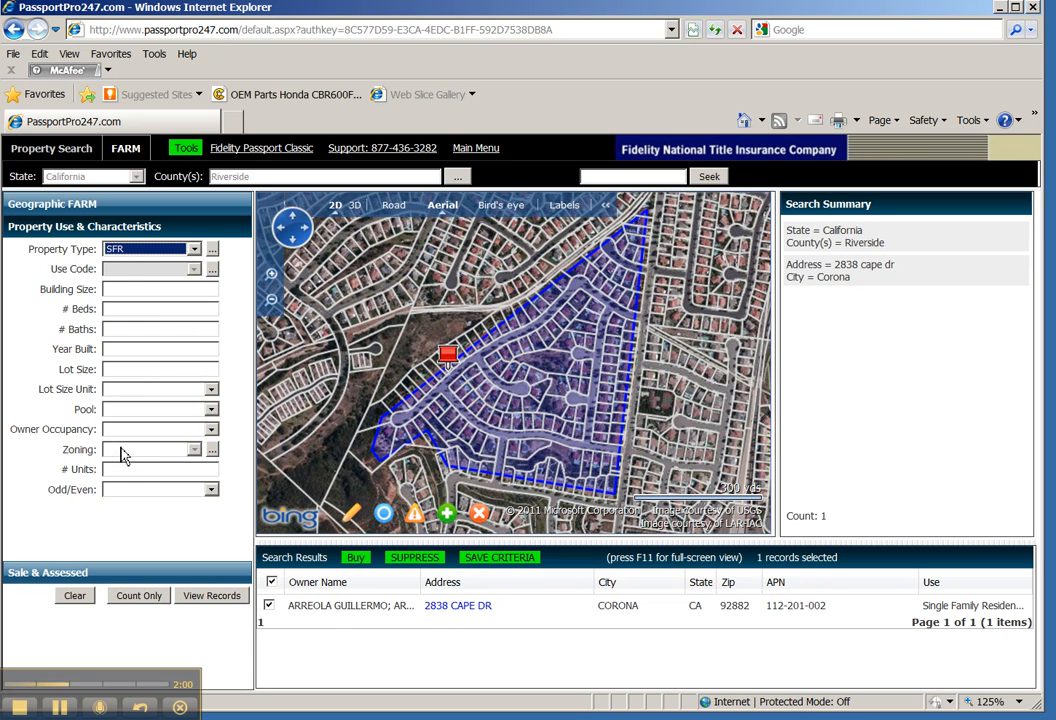
click(138, 596)
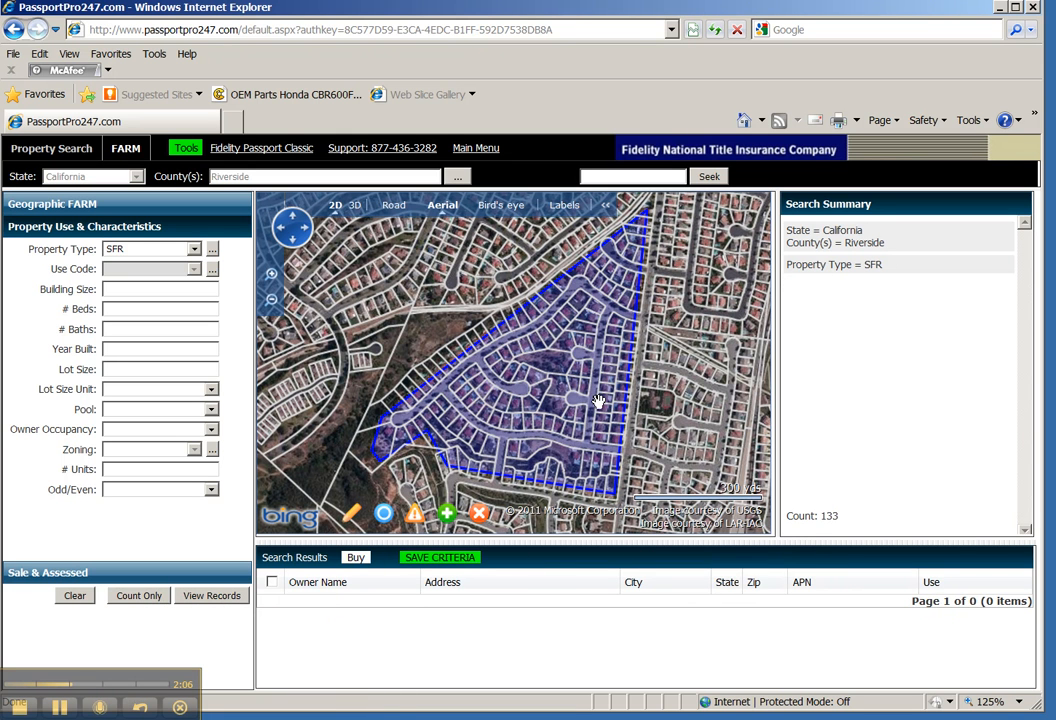
Step: Add an Owner Occupancy filter of Occupied and recount, getting 123 properties
click(131, 431)
click(113, 455)
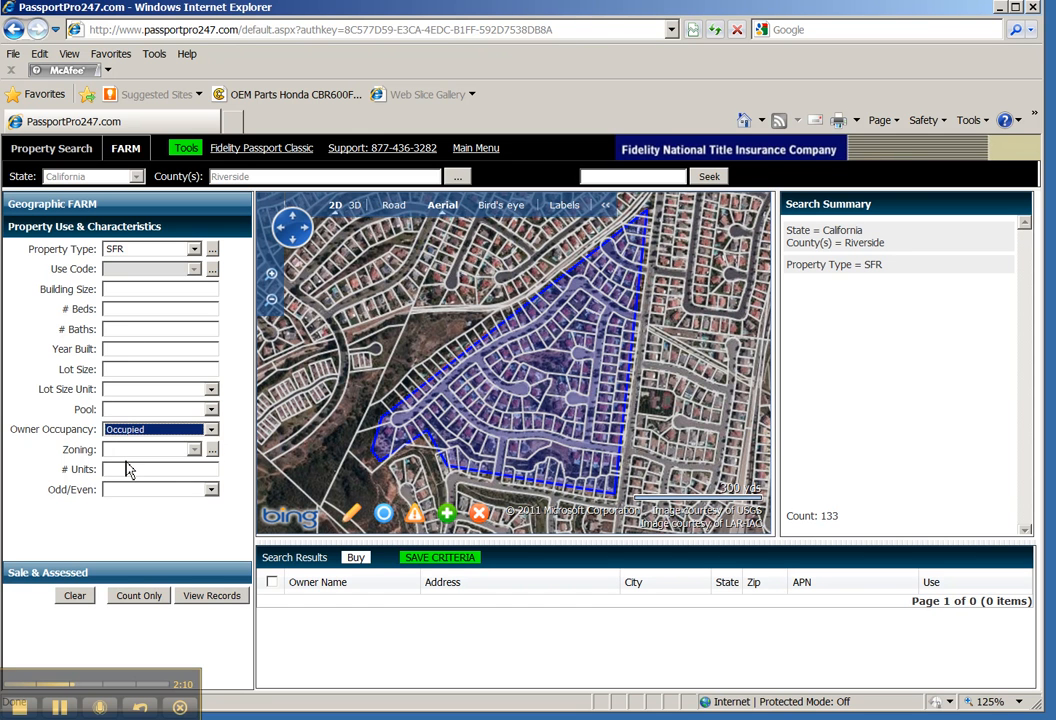
click(138, 595)
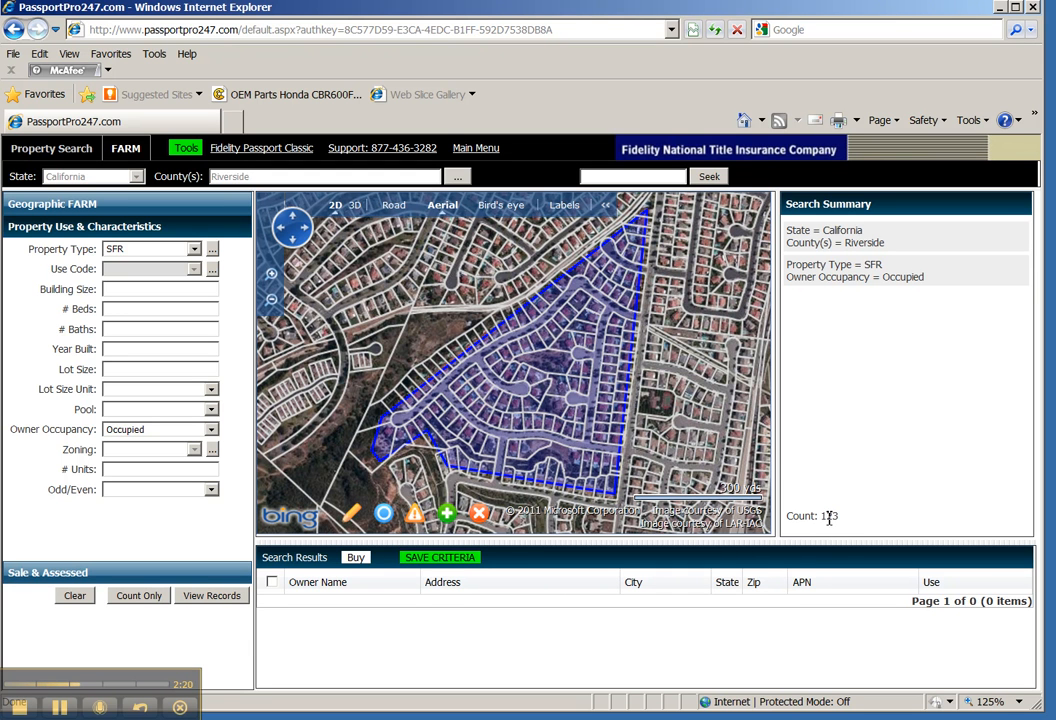
Step: List the 123 matching records on the map and bring up Buy Farm for them
click(211, 599)
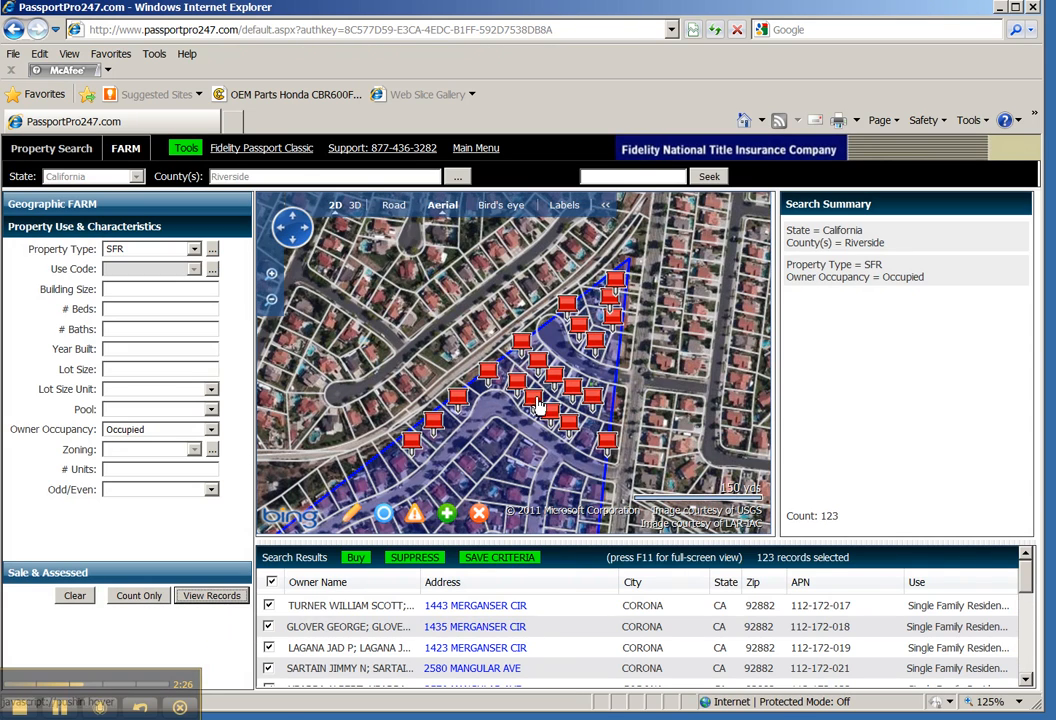
drag(518, 460, 555, 324)
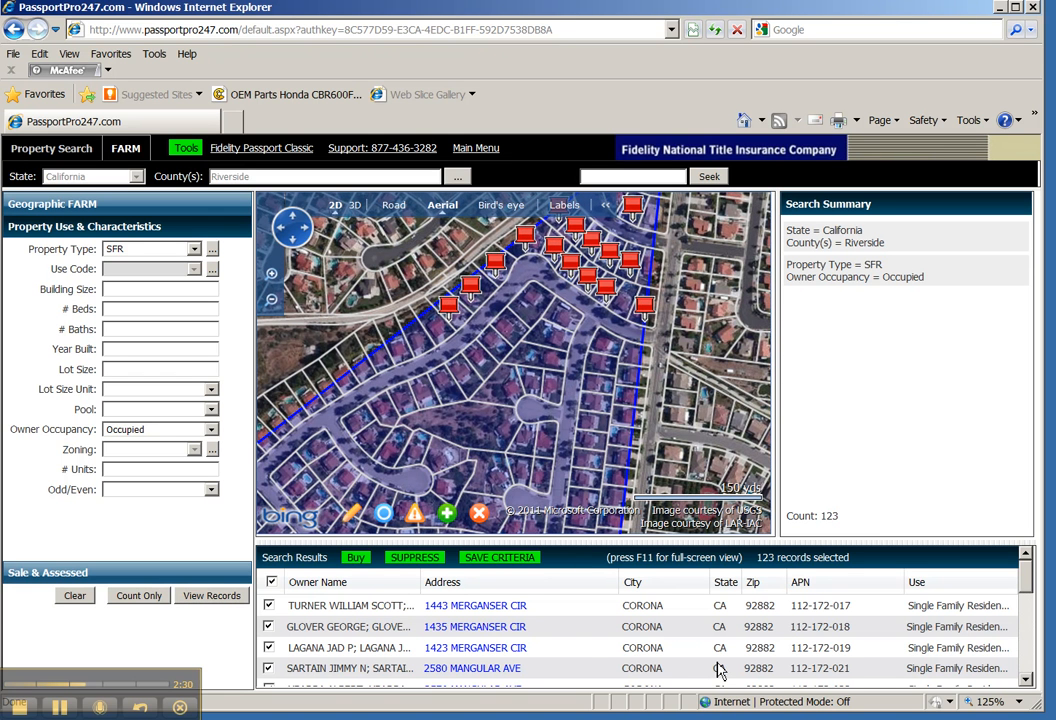
click(360, 562)
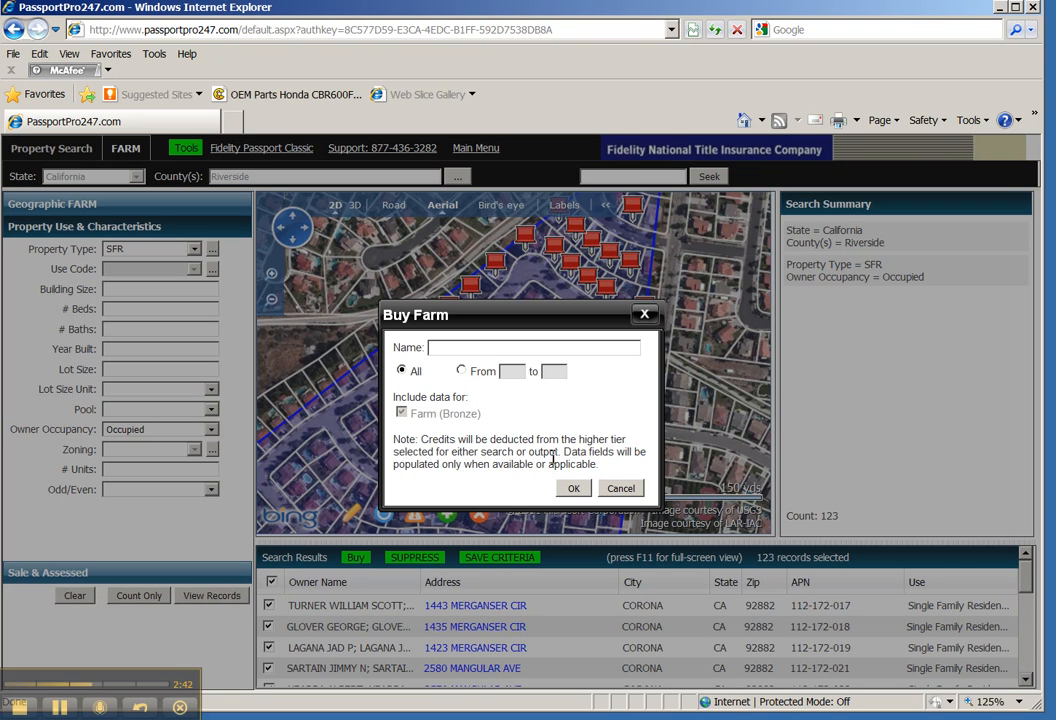
Step: Confirm buying the 123-record farm, then dismiss the Farm Reports dialog without a report
click(574, 490)
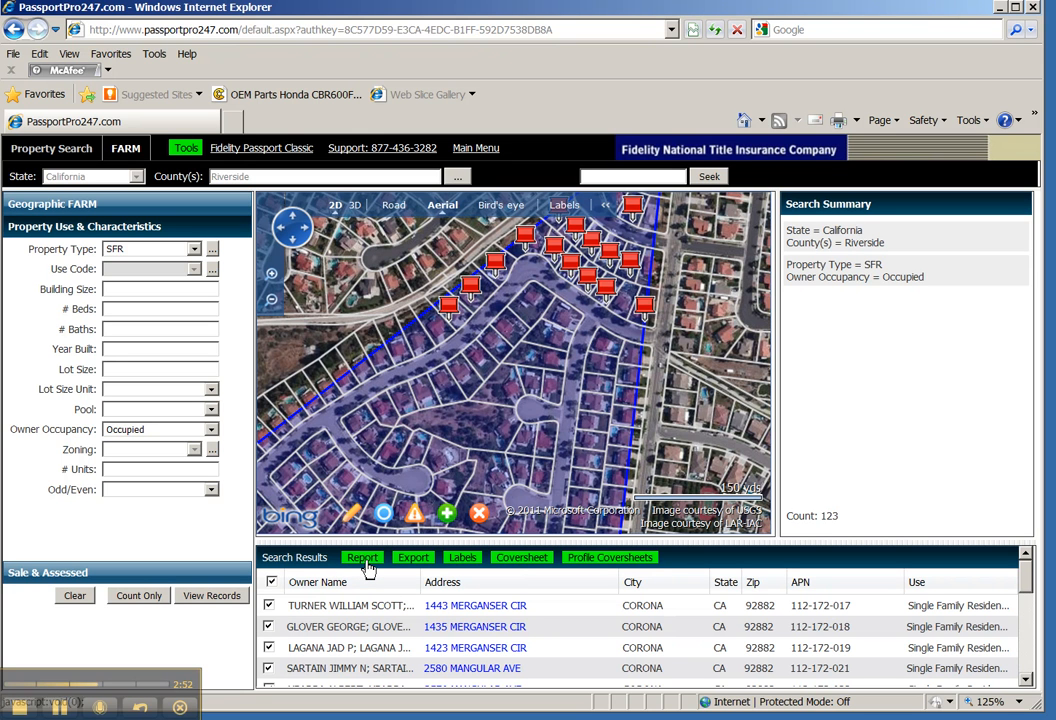
click(363, 560)
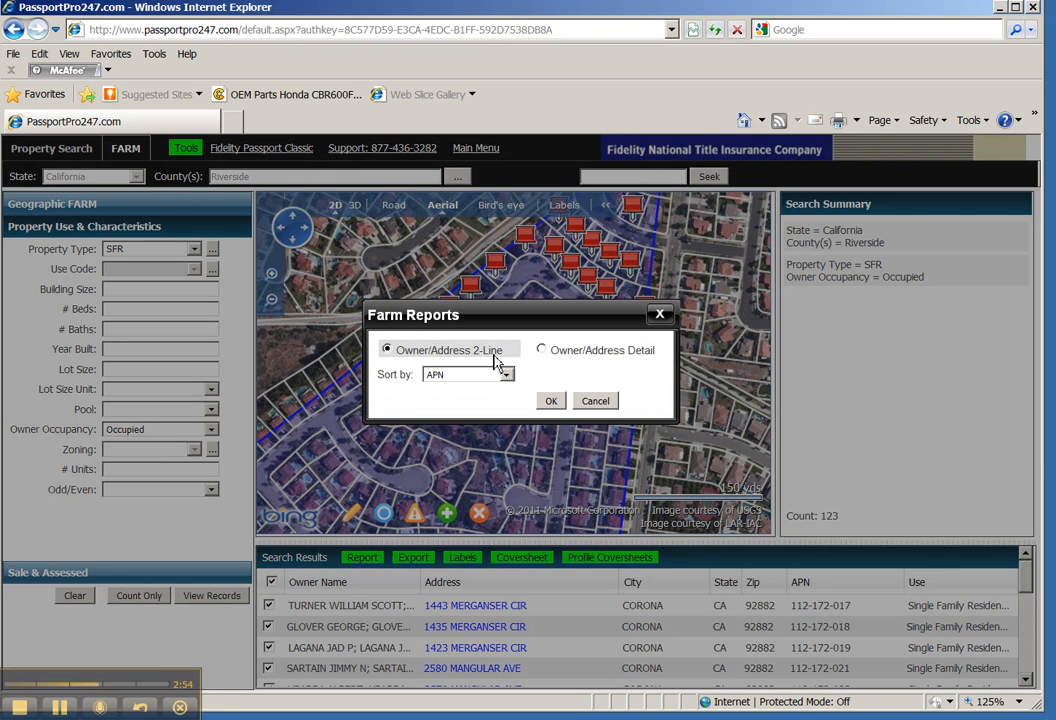
click(595, 400)
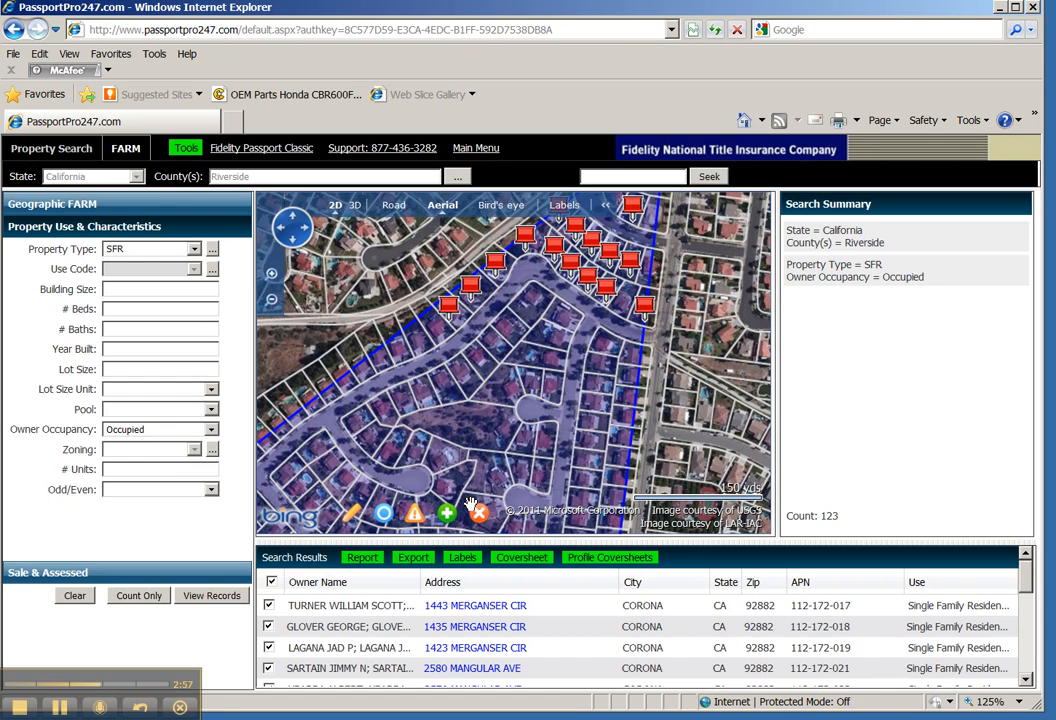
Step: Create an Avery Label 5160 mailing-labels file with default settings and download it
click(463, 558)
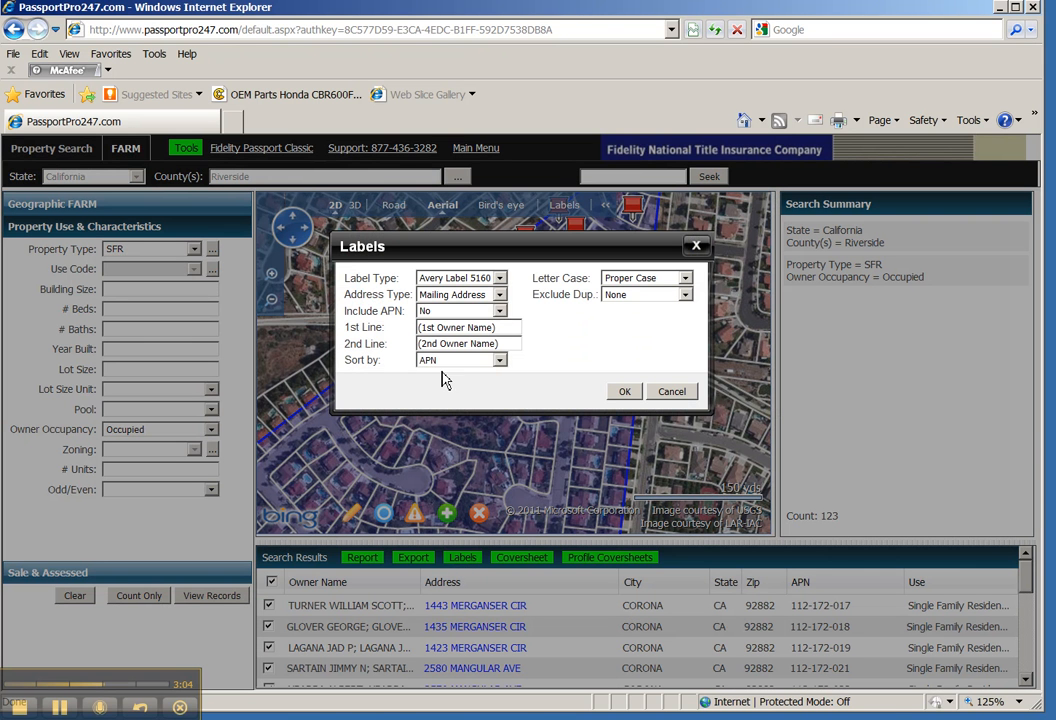
click(500, 279)
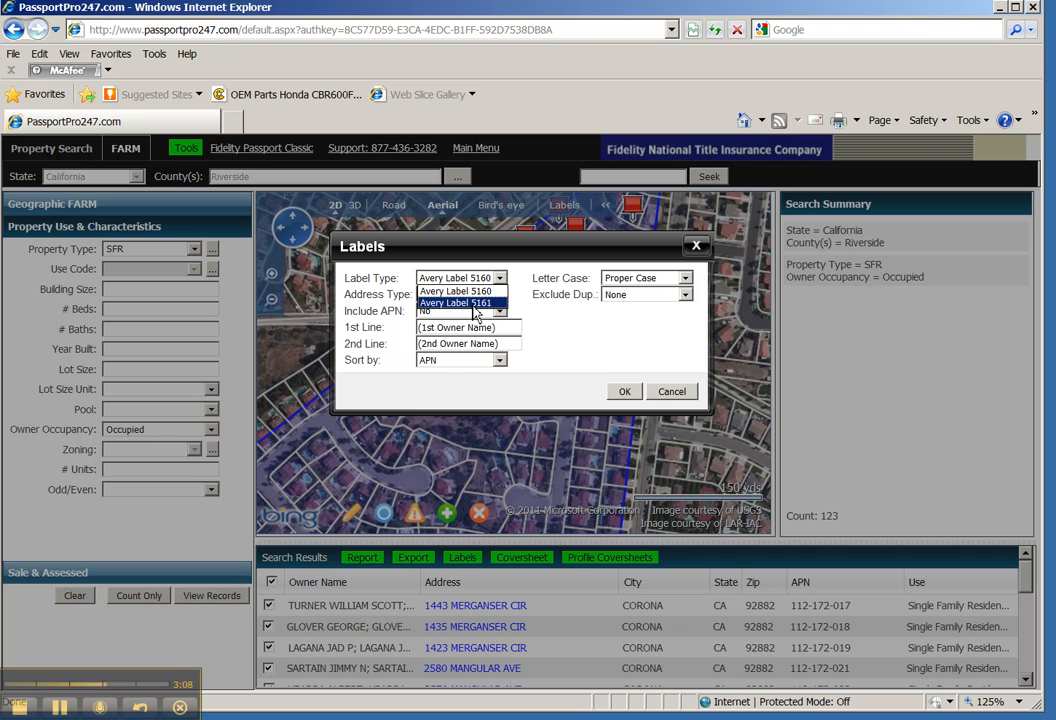
click(546, 321)
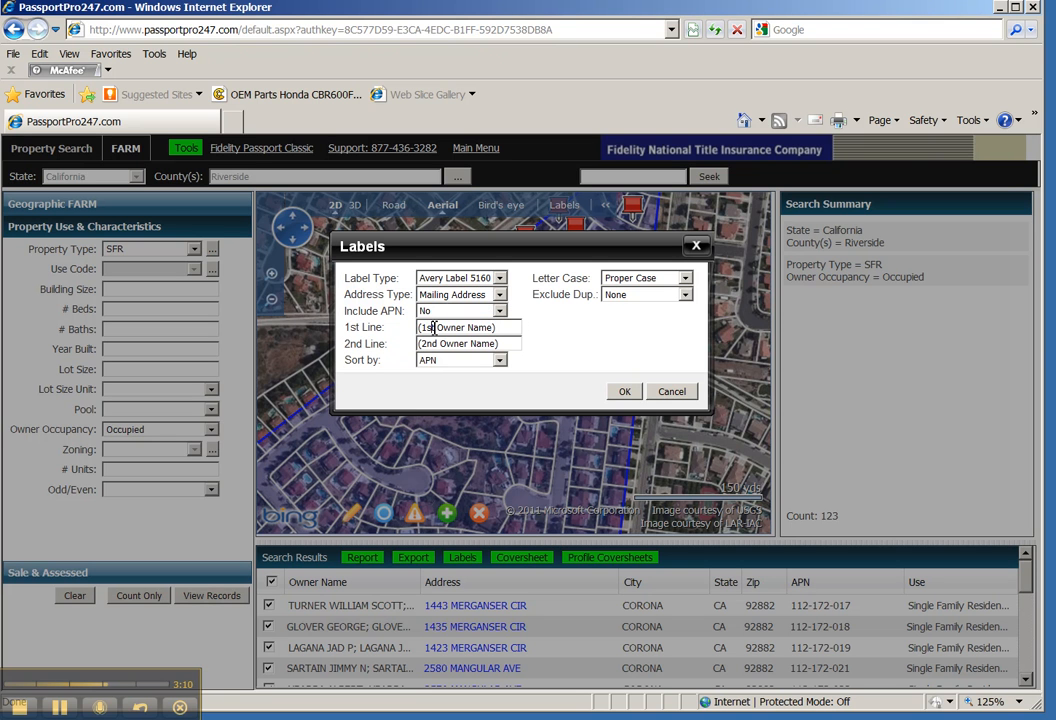
drag(419, 328, 506, 327)
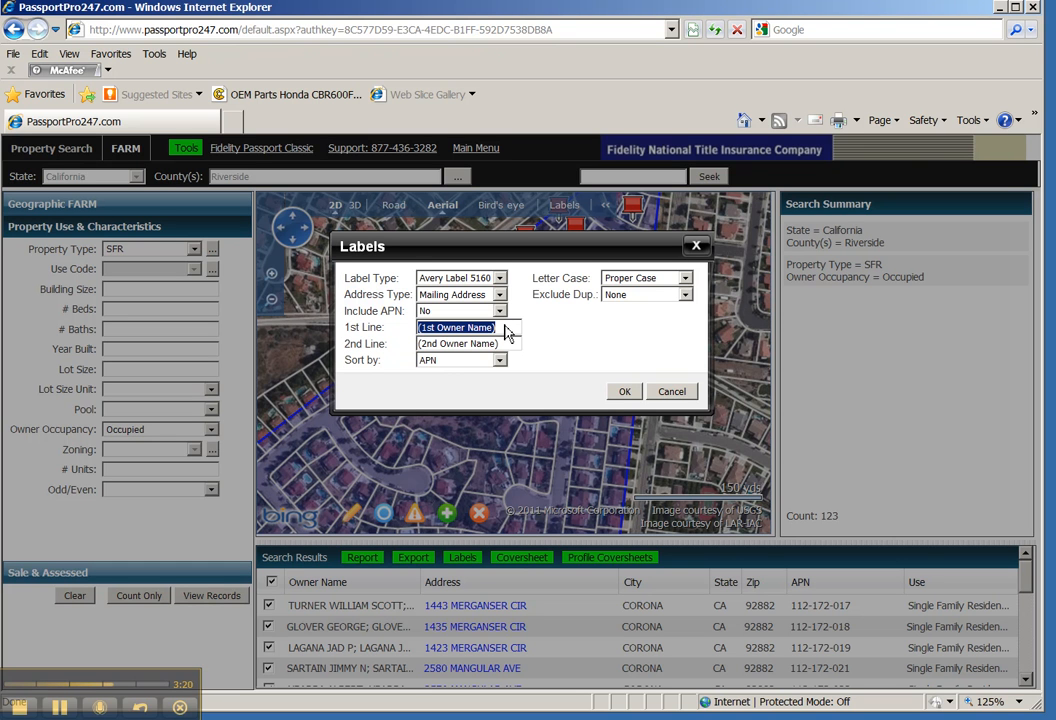
click(624, 391)
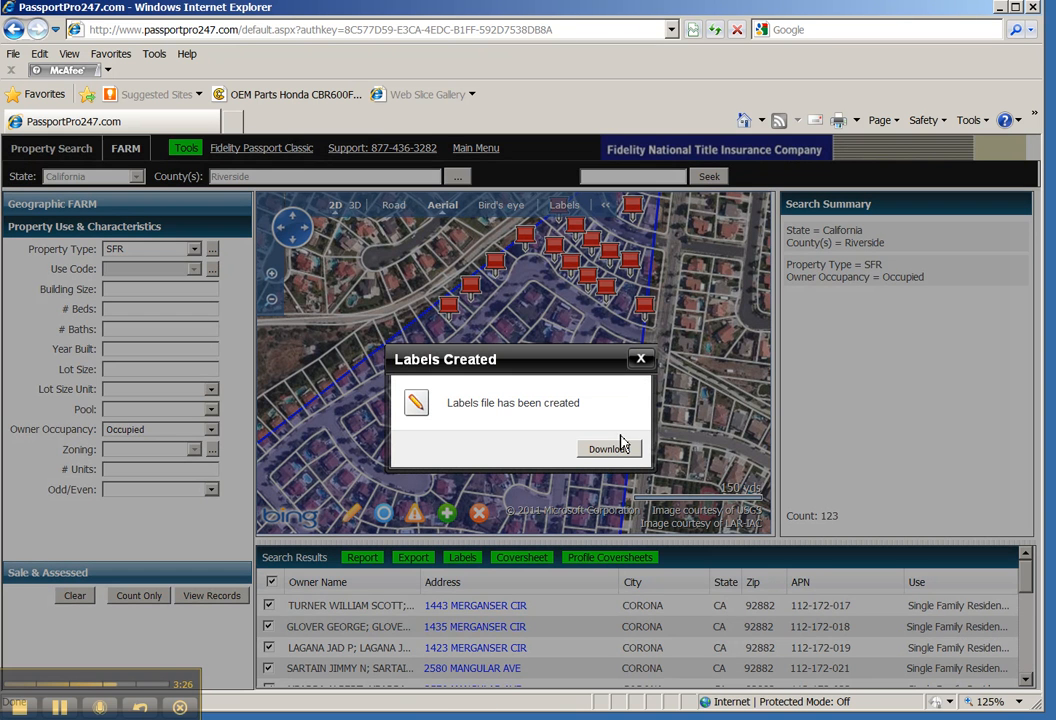
click(642, 359)
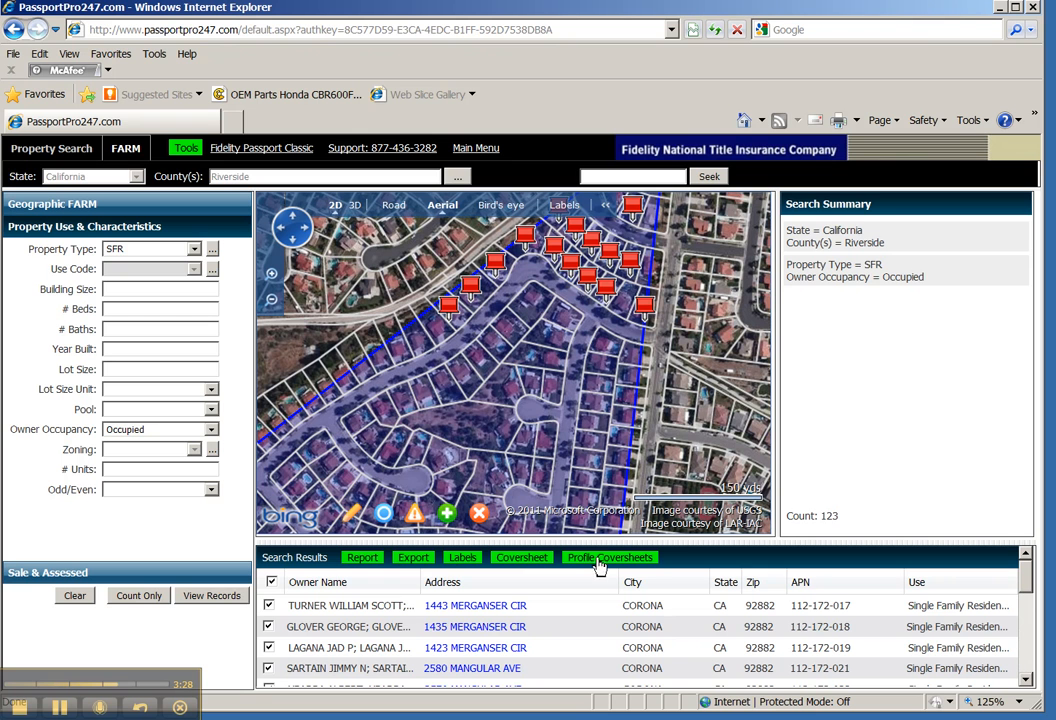